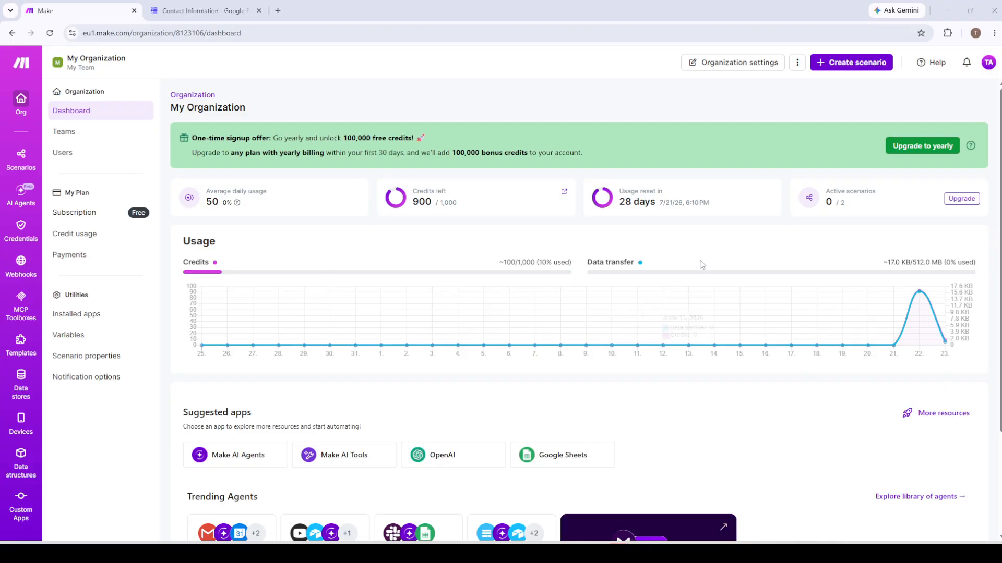
Create a new scenario and open the app list for its first module.
{"action": "left_click", "coordinate": [854, 64]}
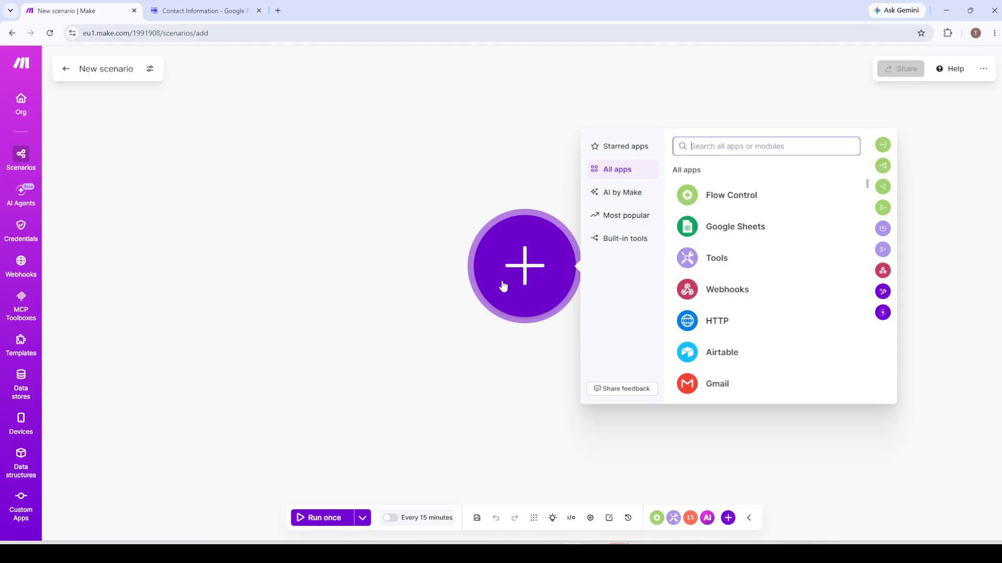
{"action": "left_click", "coordinate": [528, 352]}
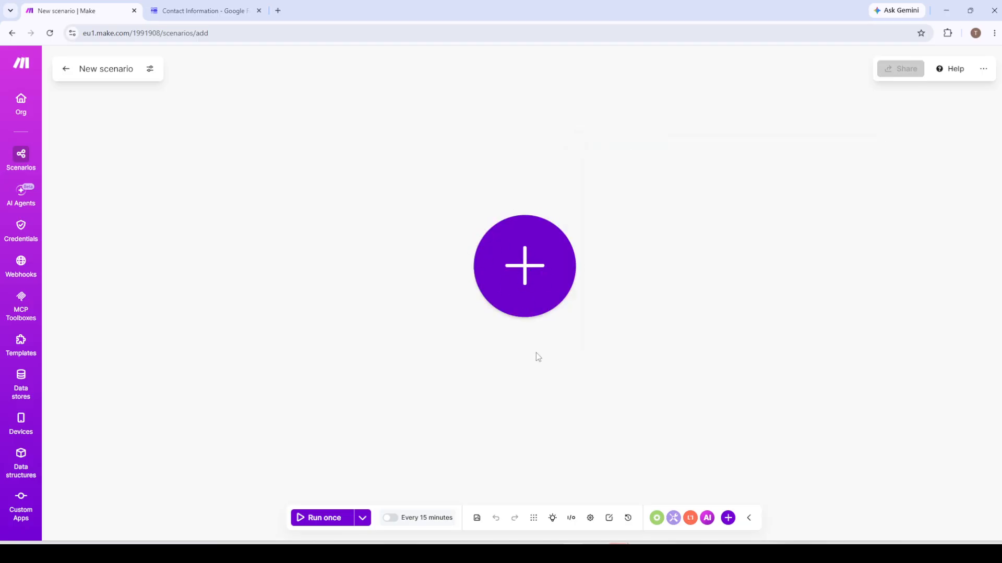
{"action": "left_click", "coordinate": [516, 280]}
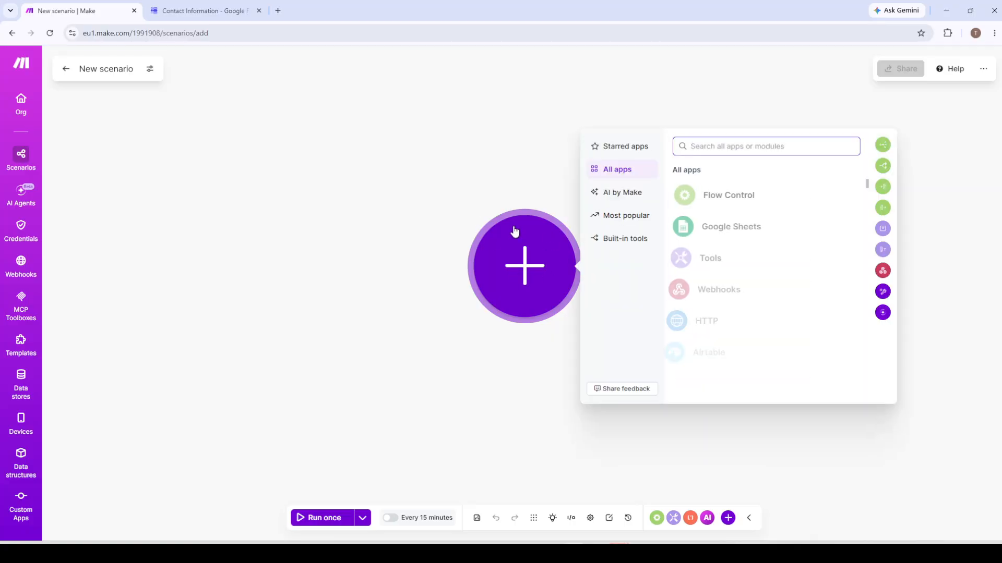
{"action": "left_click", "coordinate": [516, 377]}
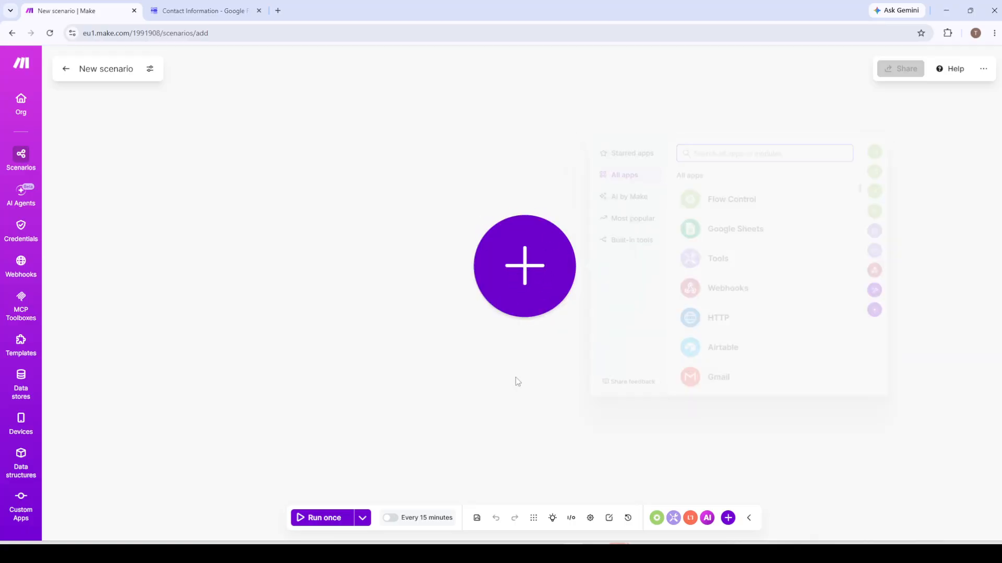
{"action": "left_click", "coordinate": [526, 281]}
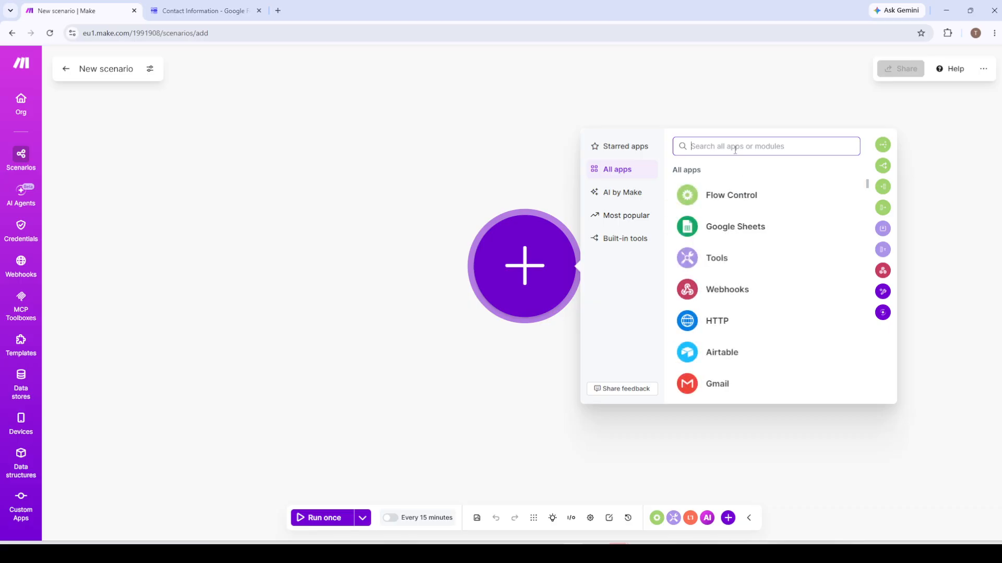
Find Google Forms among the apps and add its Watch Responses module as the scenario's trigger.
{"action": "type", "text": "google"}
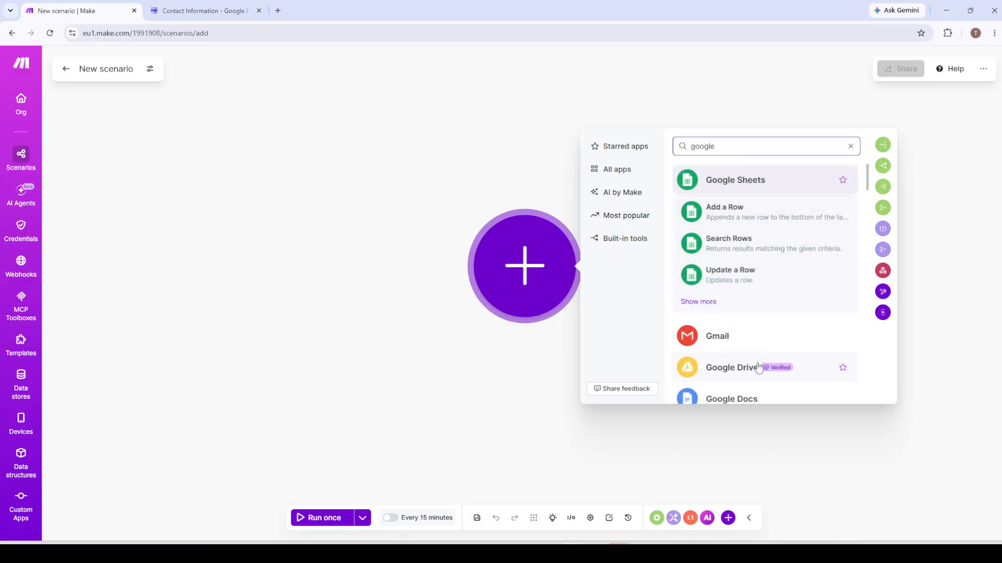
{"action": "scroll", "coordinate": [759, 360], "scroll_direction": "down", "scroll_amount": 2}
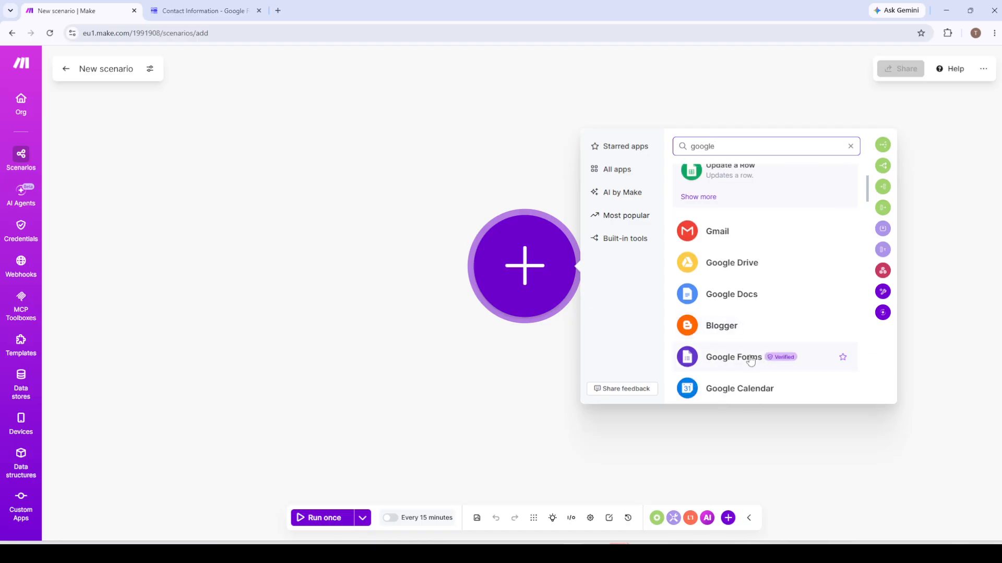
{"action": "left_click", "coordinate": [752, 358]}
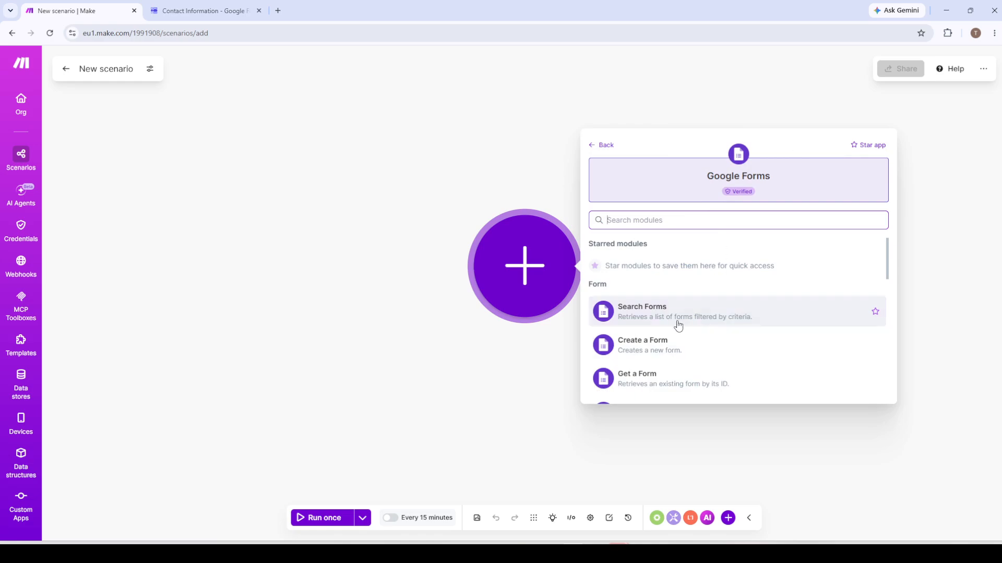
{"action": "scroll", "coordinate": [681, 321], "scroll_direction": "down", "scroll_amount": 5}
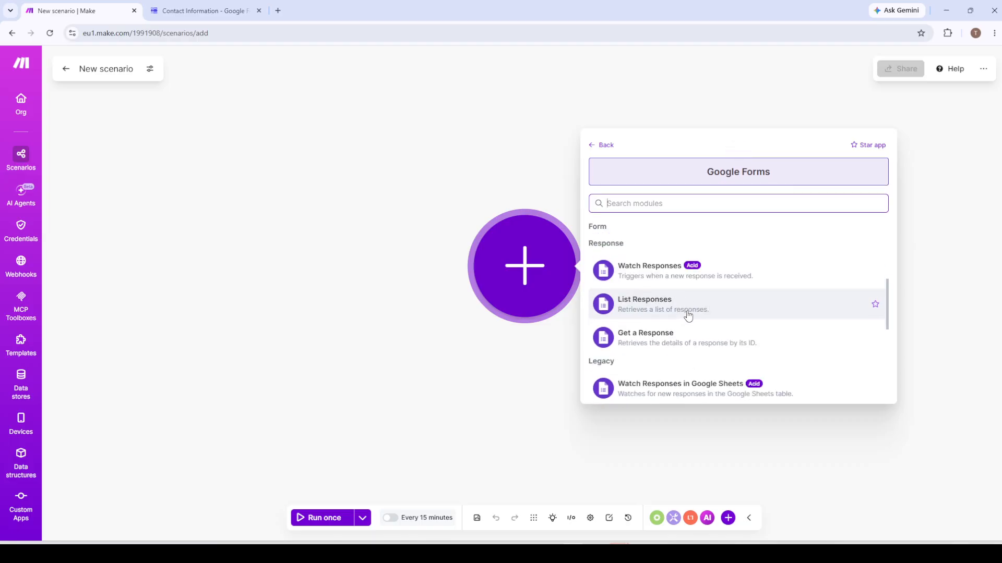
{"action": "left_click", "coordinate": [674, 272]}
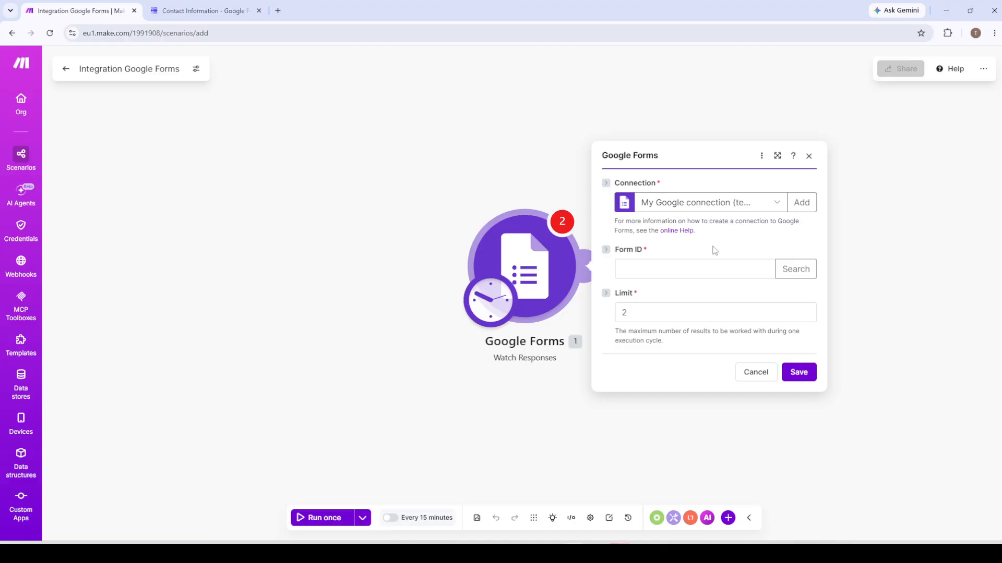
Enter the form's docs.google.com link as the Form ID, save the trigger, and set processing to start from All responses.
{"action": "left_click", "coordinate": [668, 273]}
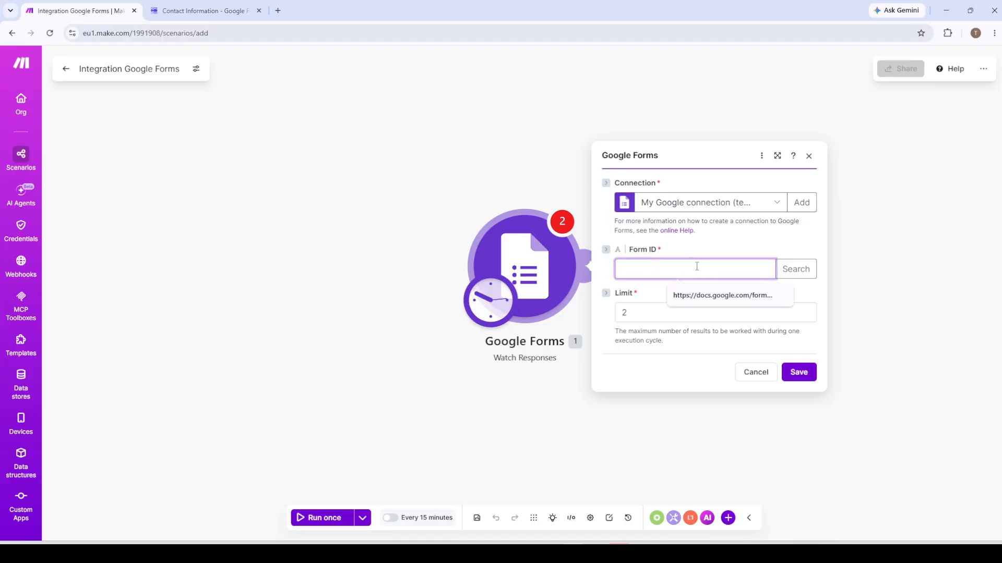
{"action": "key", "text": "ctrl+v"}
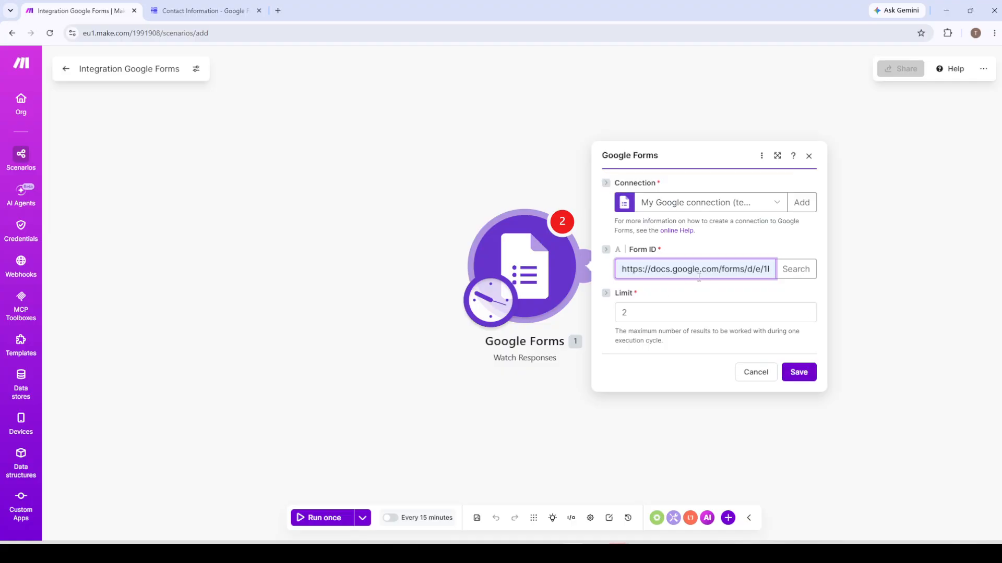
{"action": "left_click", "coordinate": [798, 372]}
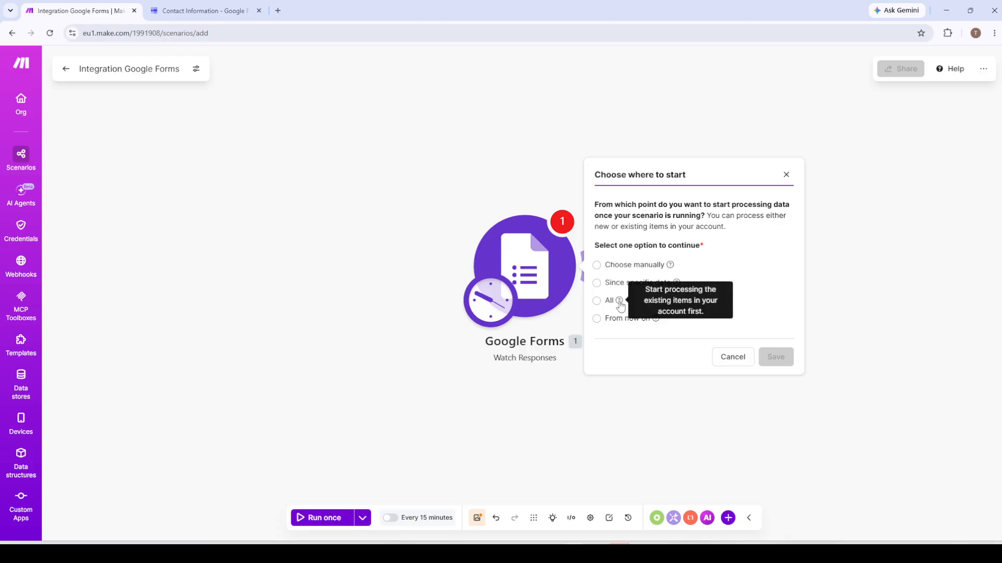
{"action": "left_click", "coordinate": [596, 301]}
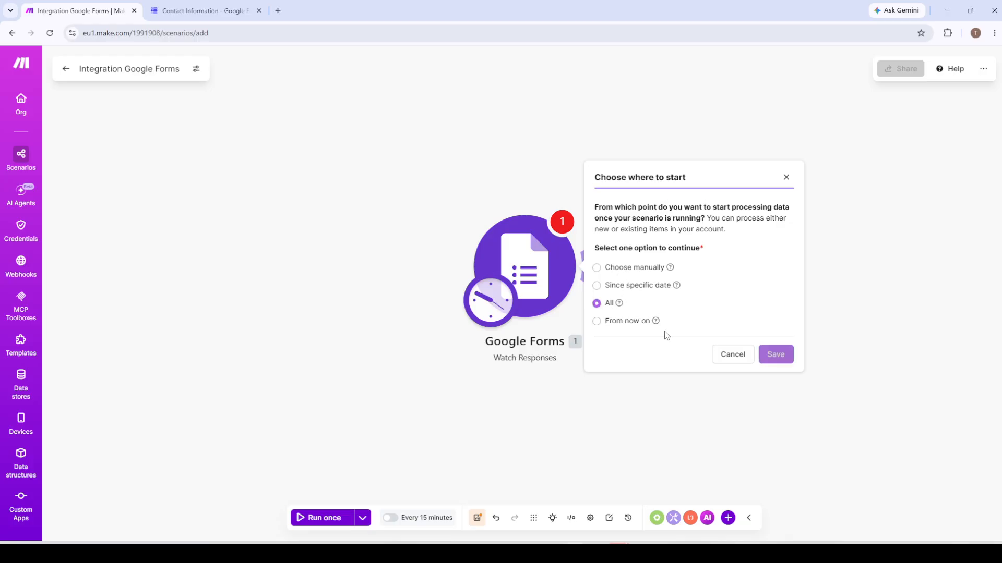
{"action": "left_click", "coordinate": [775, 356]}
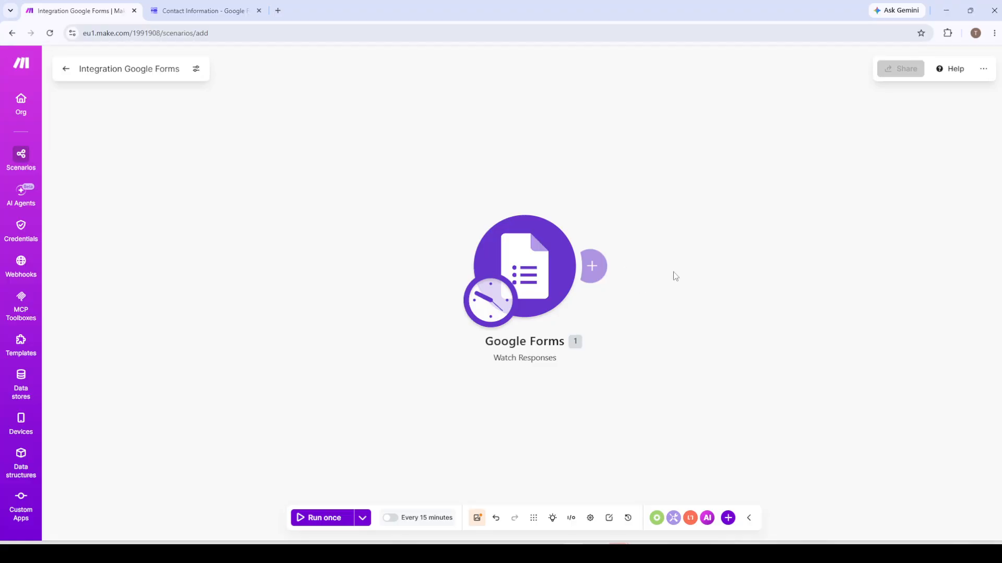
Add a Google Sheets Add a Row module after the Google Forms trigger.
{"action": "left_click", "coordinate": [594, 266]}
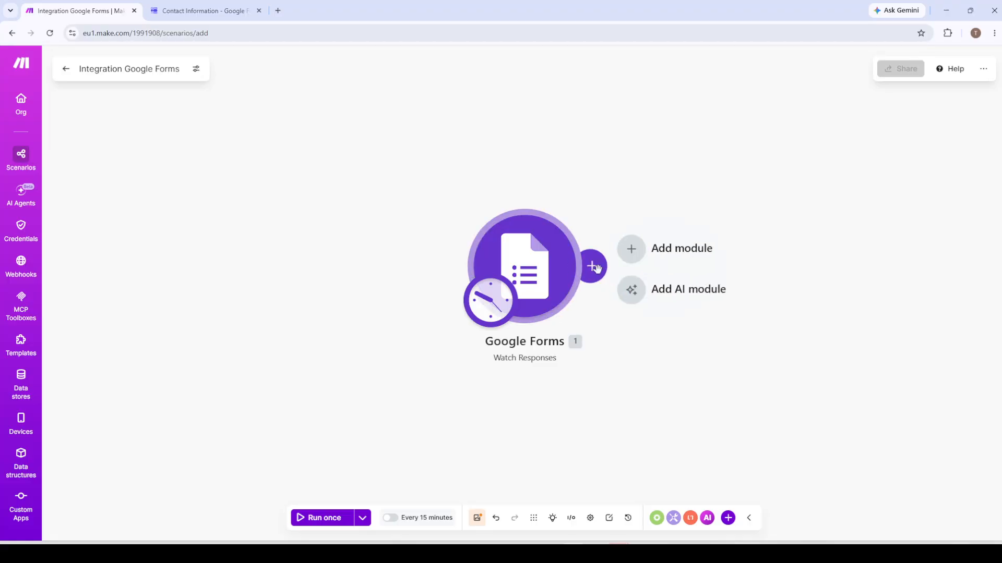
{"action": "left_click", "coordinate": [673, 253]}
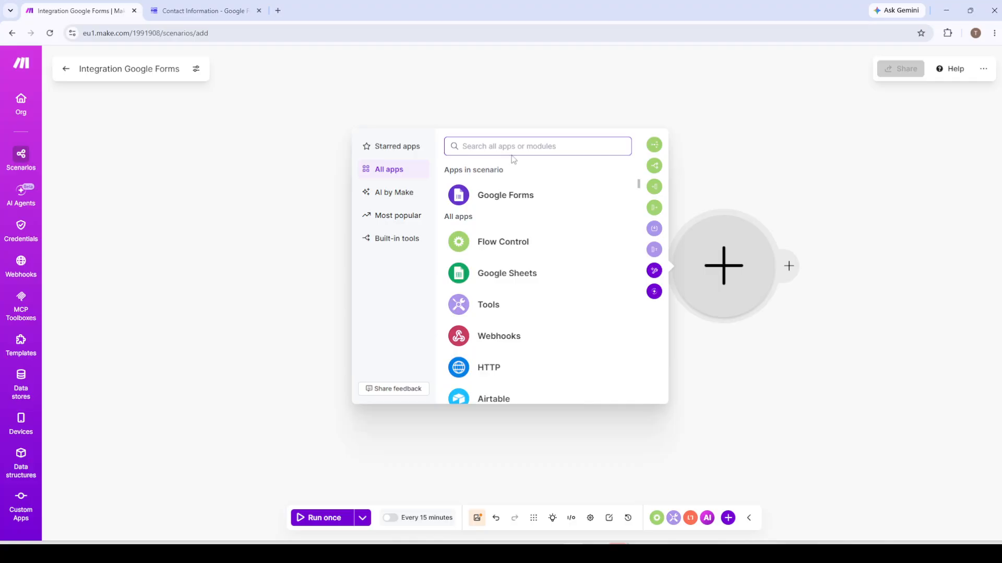
{"action": "type", "text": "sheets"}
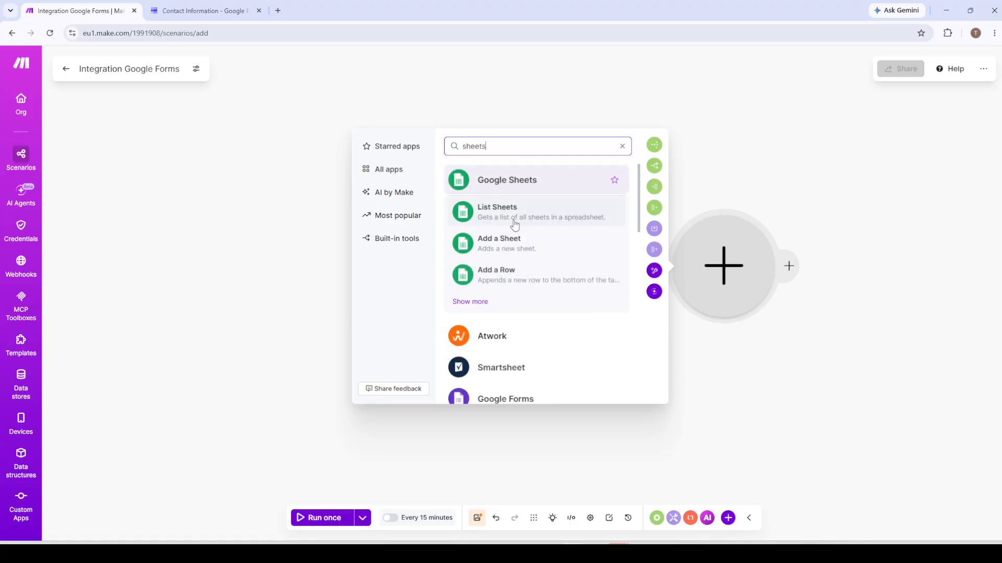
{"action": "left_click", "coordinate": [498, 182]}
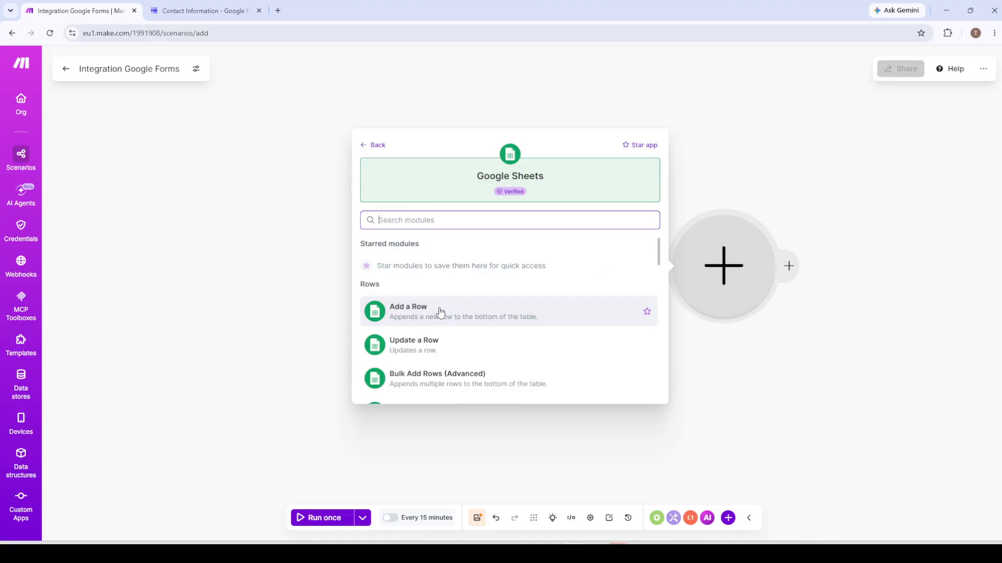
{"action": "left_click", "coordinate": [419, 312]}
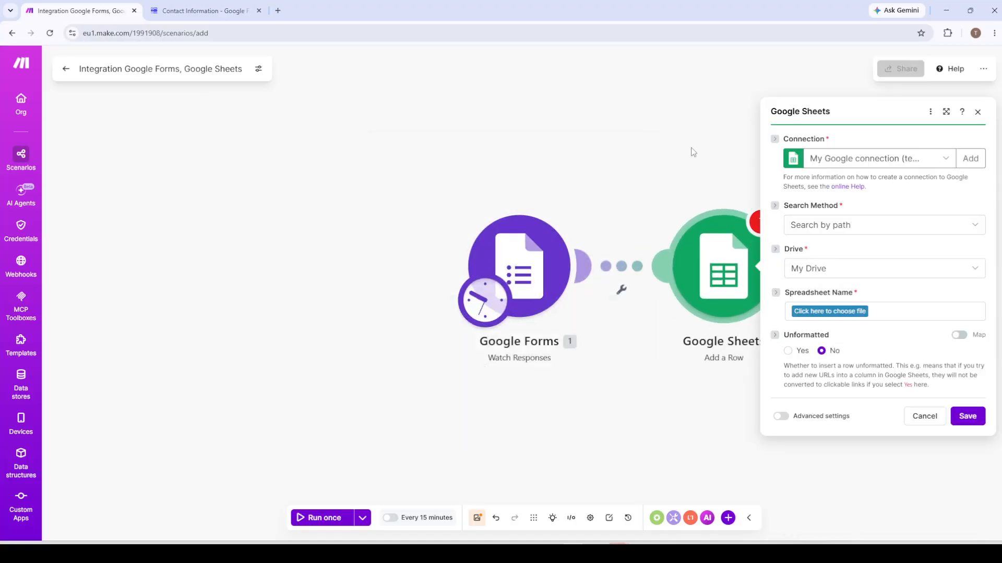
Keep Search by path as the search method and select the 2026_Sheets_draft spreadsheet with its Main sheet.
{"action": "left_click", "coordinate": [810, 228]}
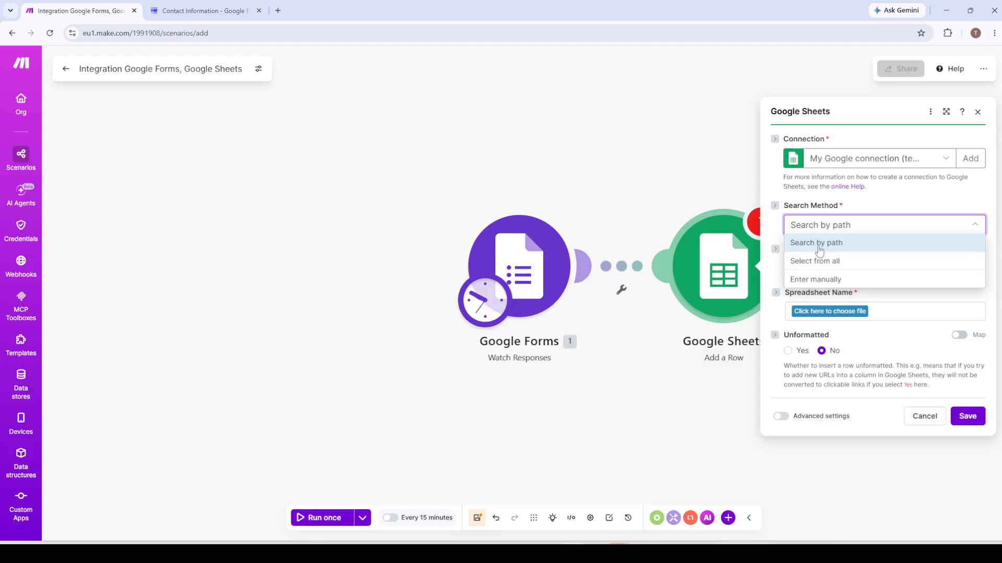
{"action": "left_click", "coordinate": [819, 226]}
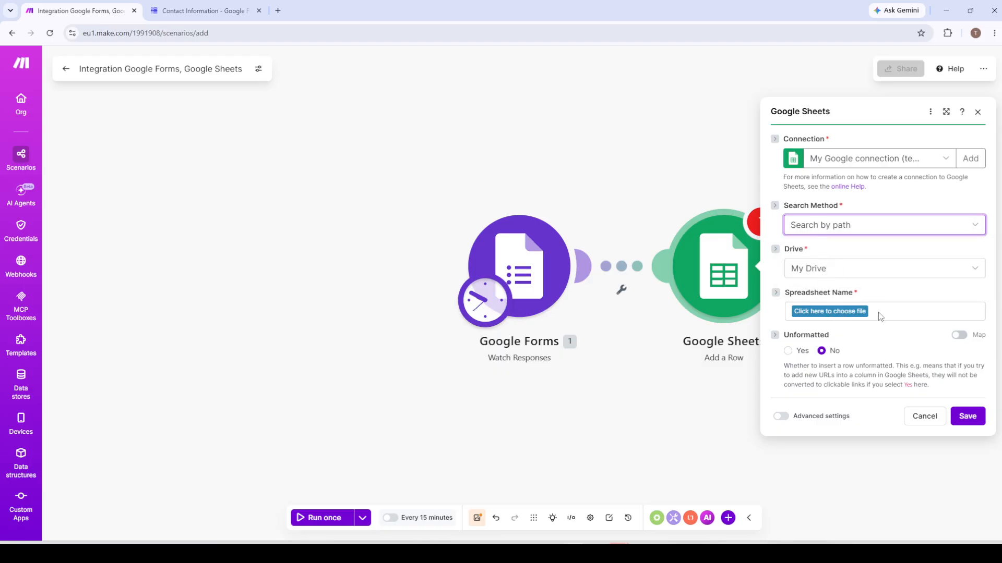
{"action": "left_click", "coordinate": [854, 312]}
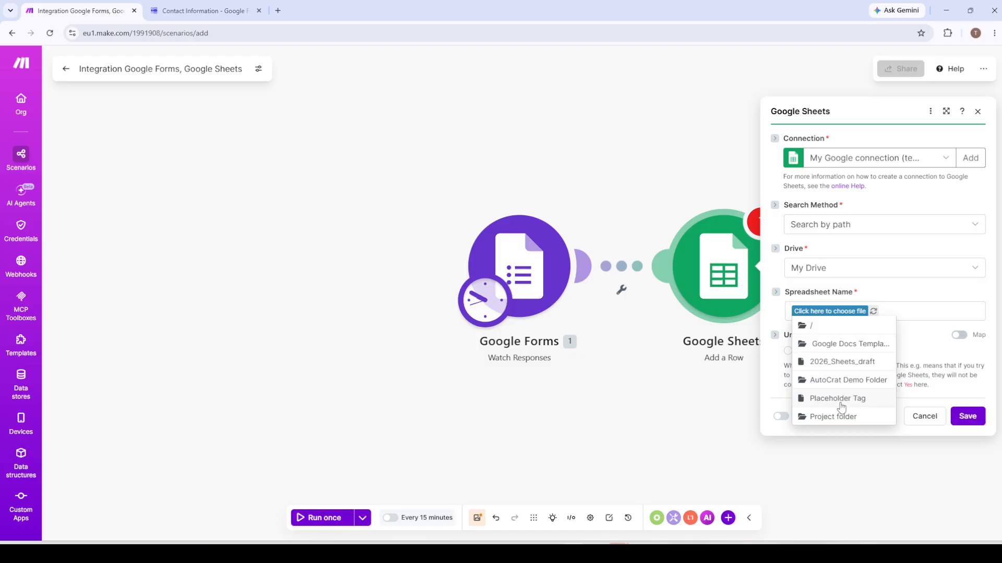
{"action": "left_click", "coordinate": [833, 365]}
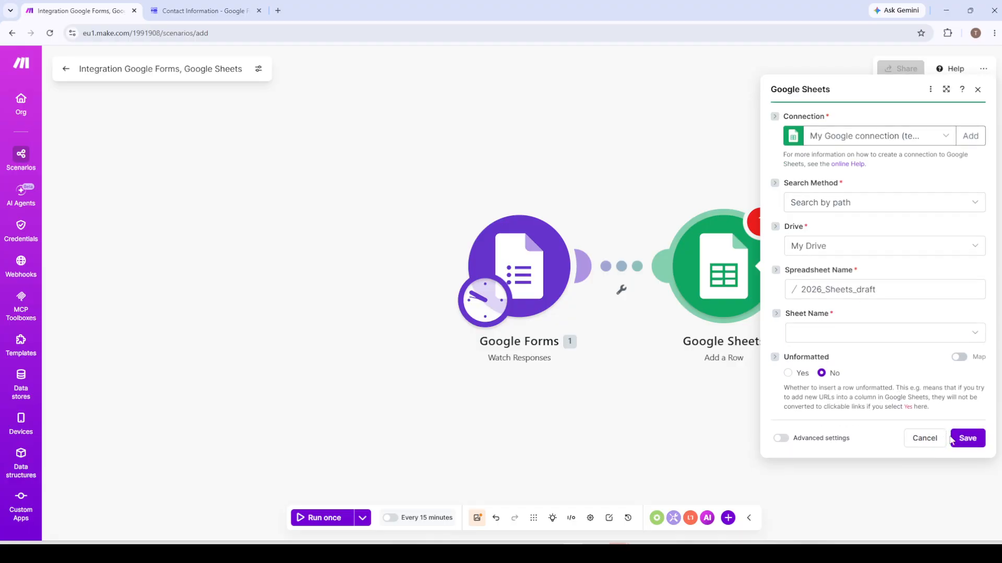
{"action": "left_click", "coordinate": [959, 434]}
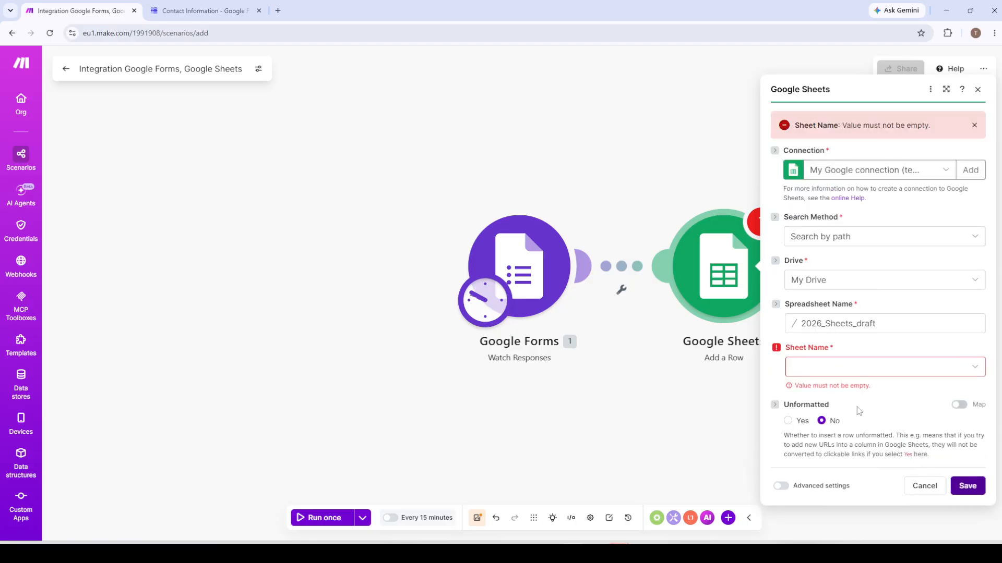
{"action": "left_click", "coordinate": [827, 375]}
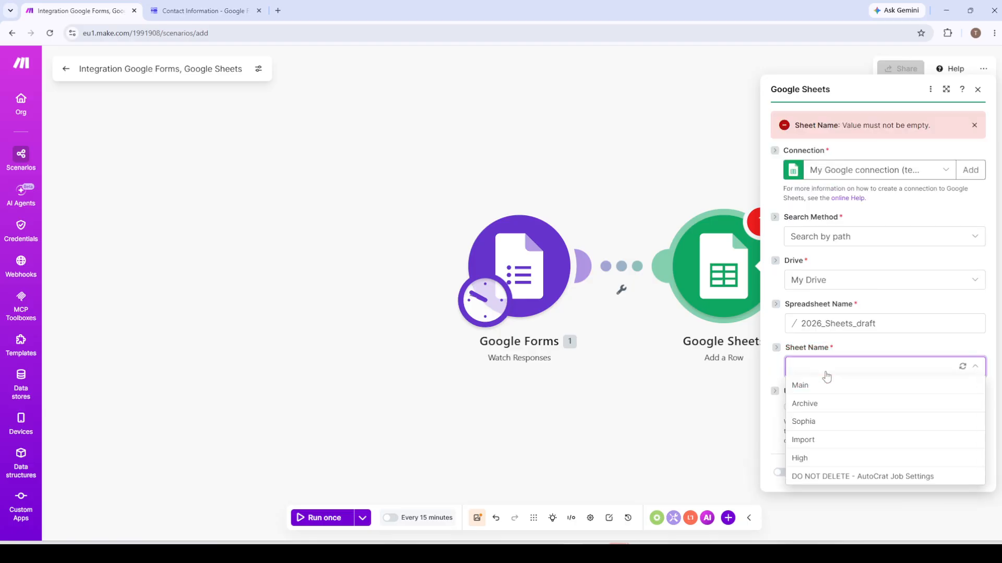
{"action": "left_click", "coordinate": [801, 386]}
Examine the column value fields from Completed or not? to Last Name and the Google Forms items available for mapping.
{"action": "scroll", "coordinate": [919, 461], "scroll_direction": "down", "scroll_amount": 3}
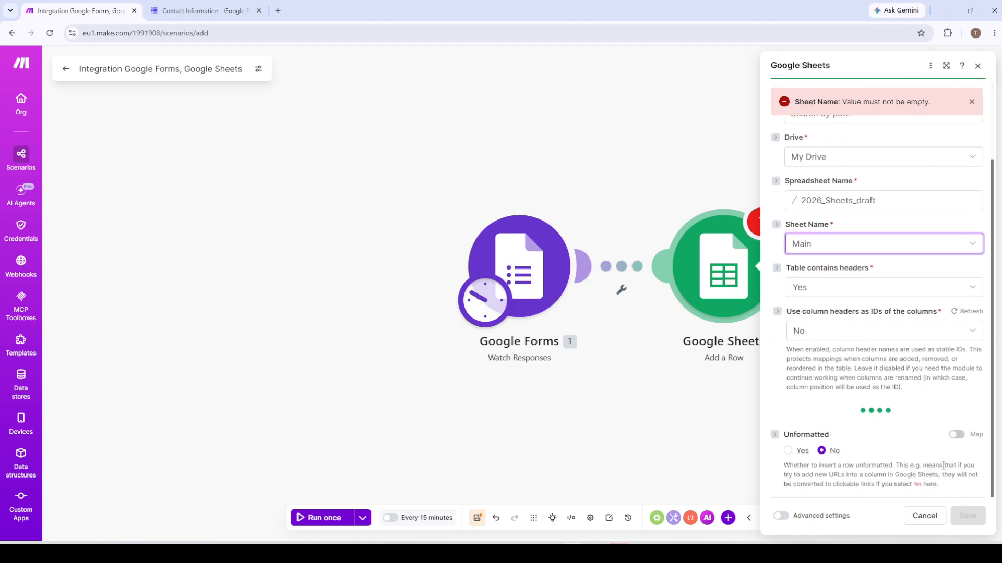
{"action": "scroll", "coordinate": [945, 475], "scroll_direction": "down", "scroll_amount": 2}
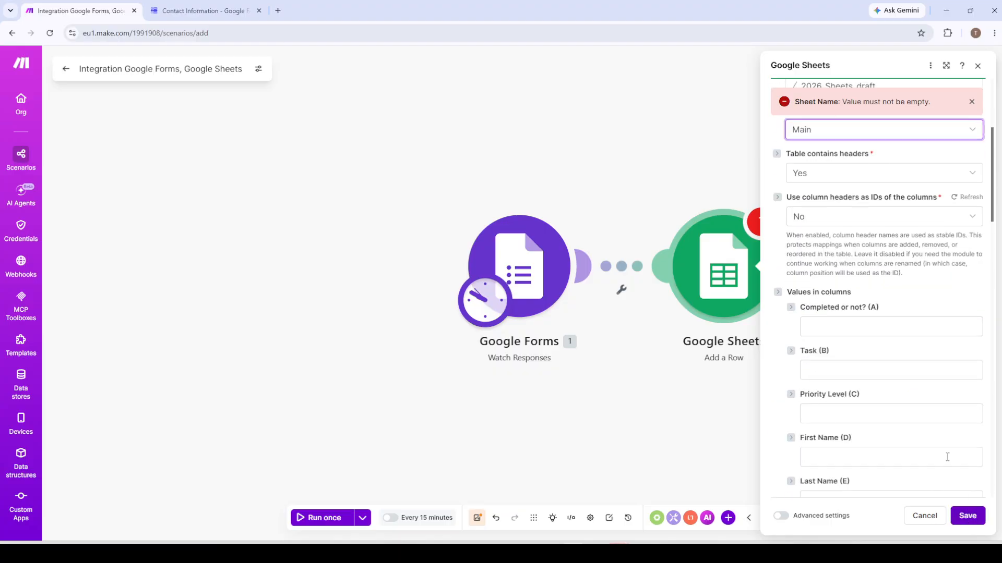
{"action": "left_click", "coordinate": [845, 329]}
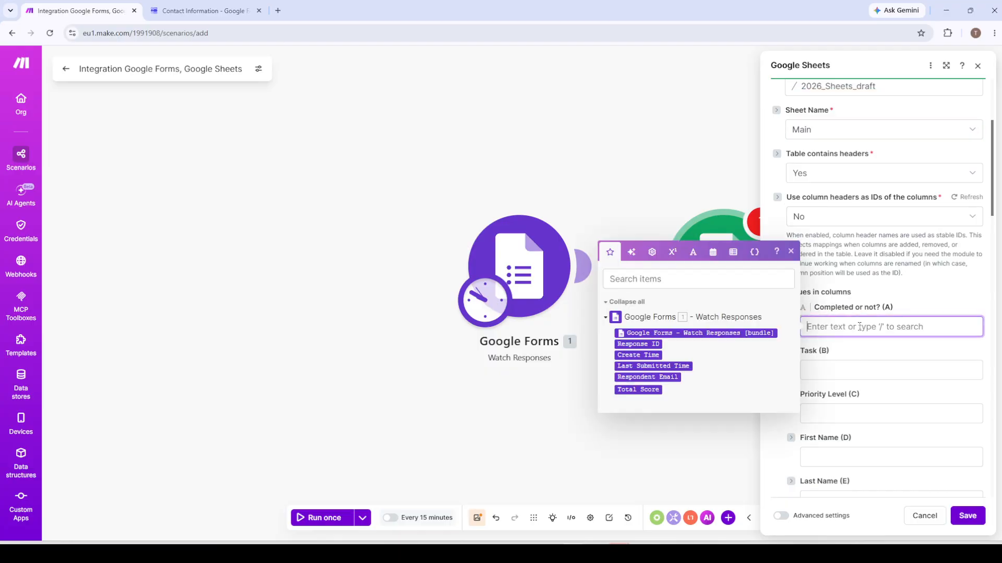
{"action": "left_click", "coordinate": [875, 369]}
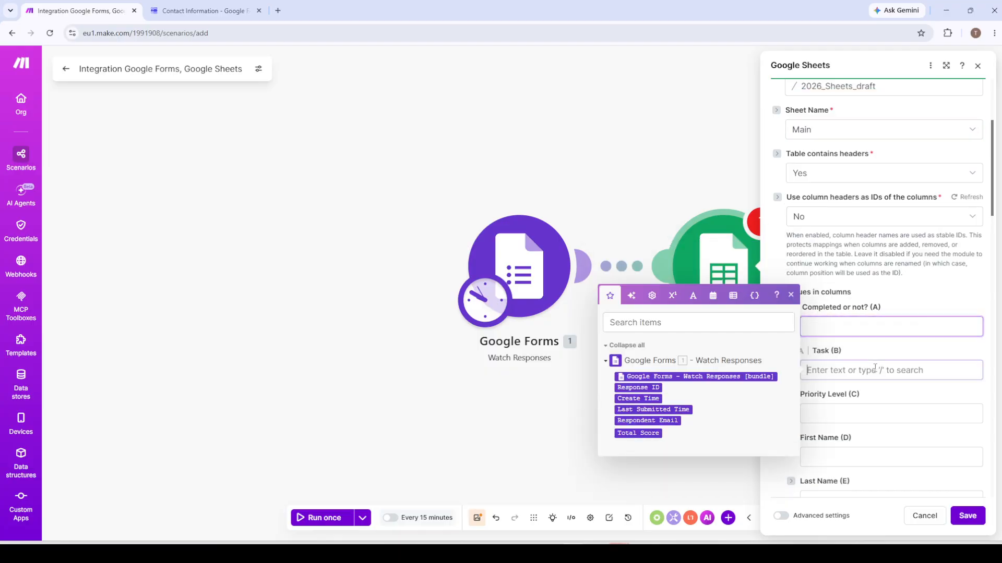
{"action": "left_click", "coordinate": [861, 410]}
{"action": "scroll", "coordinate": [847, 376], "scroll_direction": "down", "scroll_amount": 2}
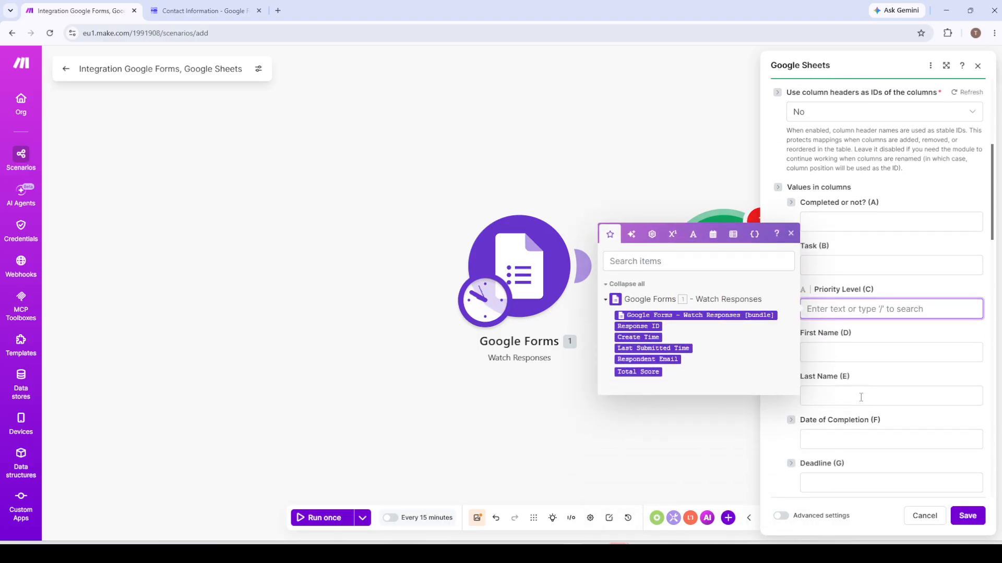
{"action": "left_click", "coordinate": [836, 353]}
{"action": "left_click", "coordinate": [848, 391]}
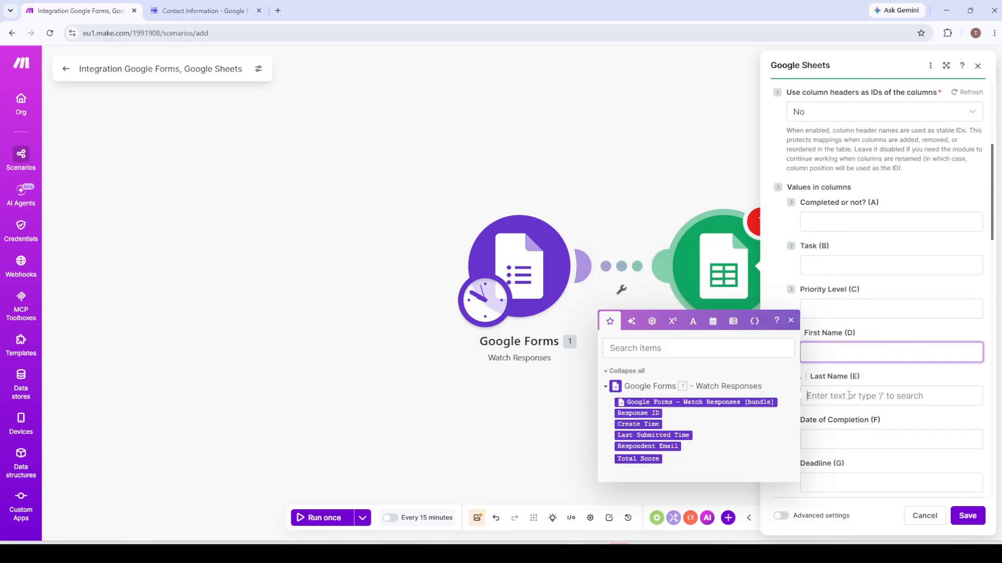
{"action": "left_click", "coordinate": [853, 266]}
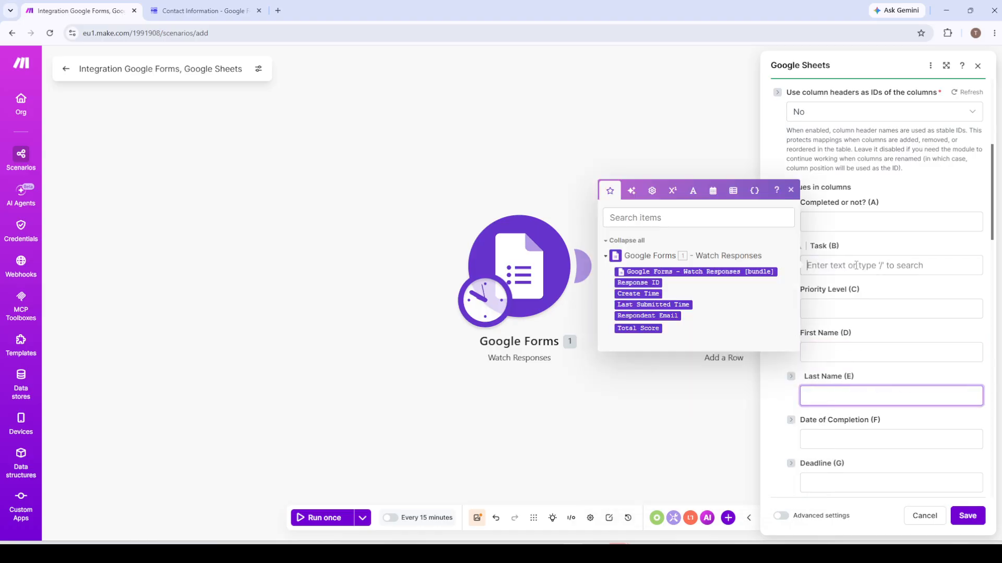
{"action": "left_click", "coordinate": [851, 229]}
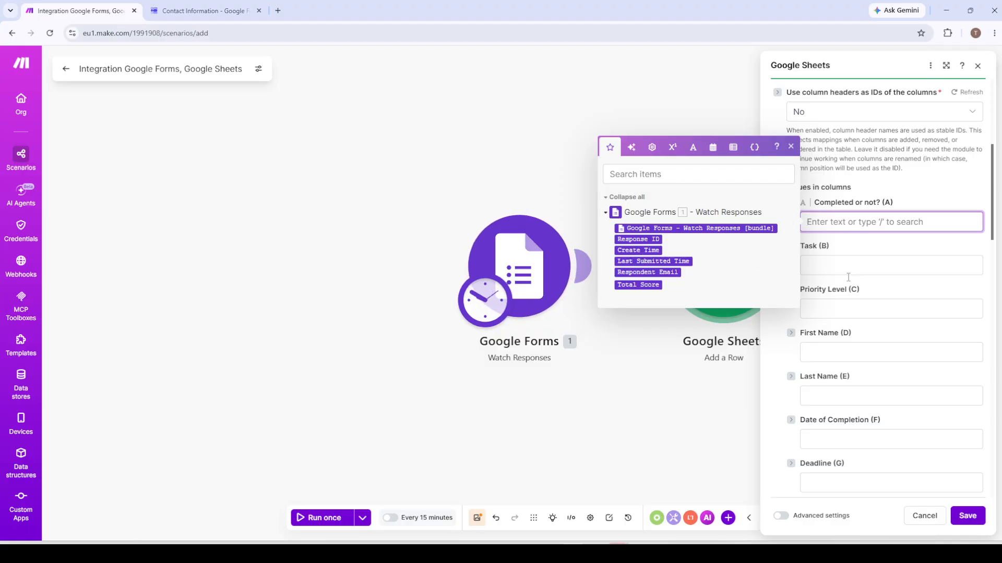
{"action": "left_click", "coordinate": [846, 351]}
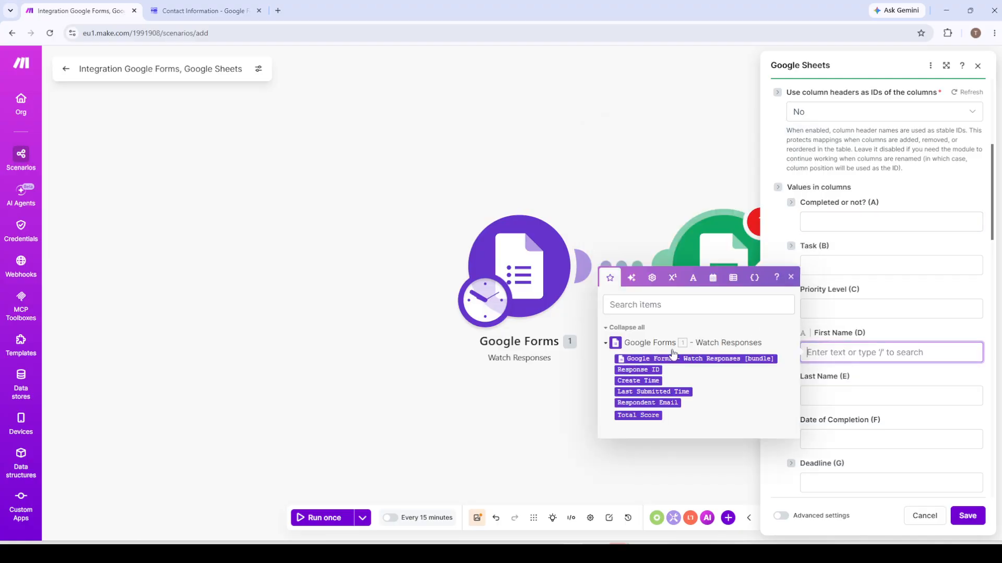
{"action": "left_click", "coordinate": [643, 403]}
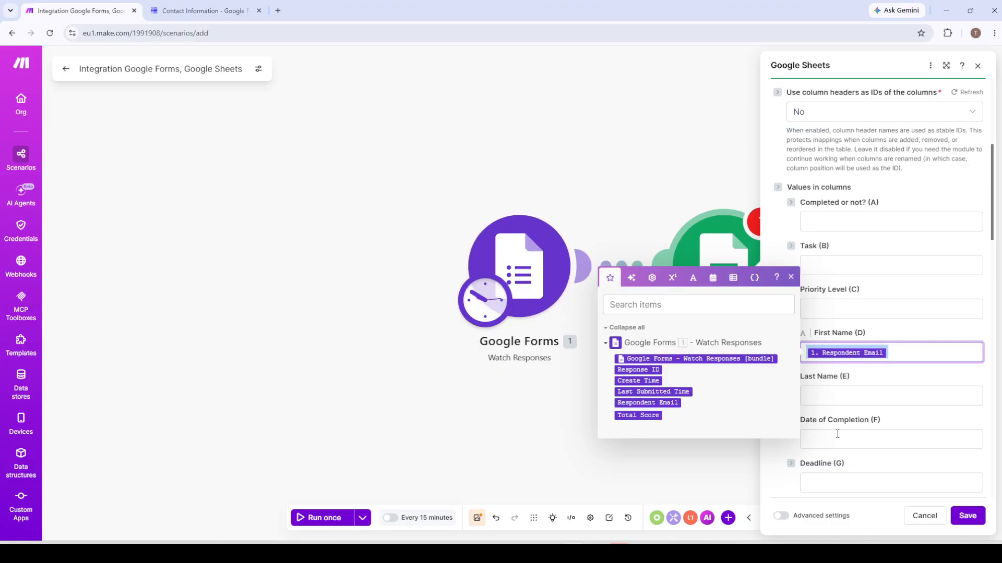
{"action": "key", "text": "BackSpace"}
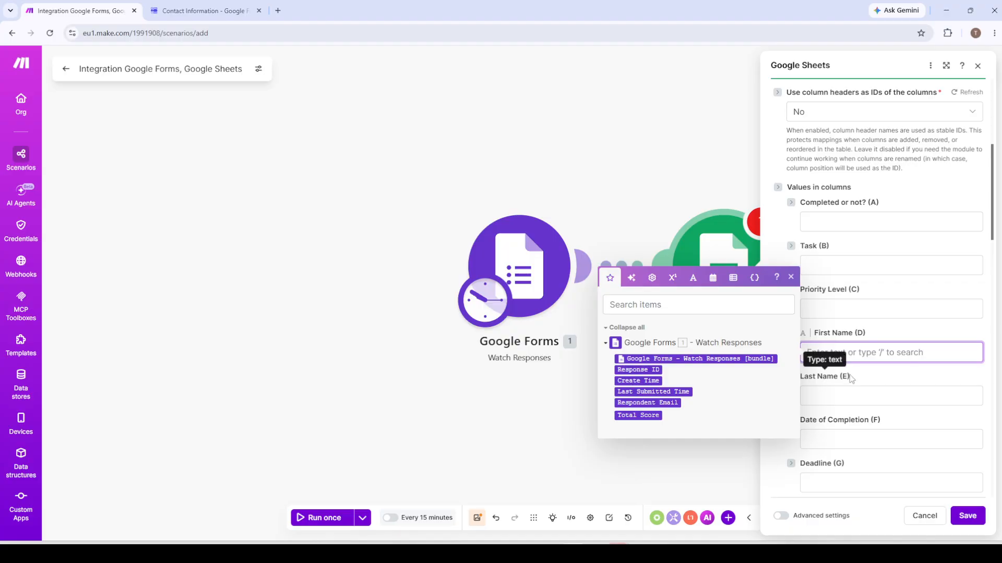
{"action": "scroll", "coordinate": [850, 371], "scroll_direction": "down", "scroll_amount": 2}
{"action": "scroll", "coordinate": [851, 383], "scroll_direction": "down", "scroll_amount": 3}
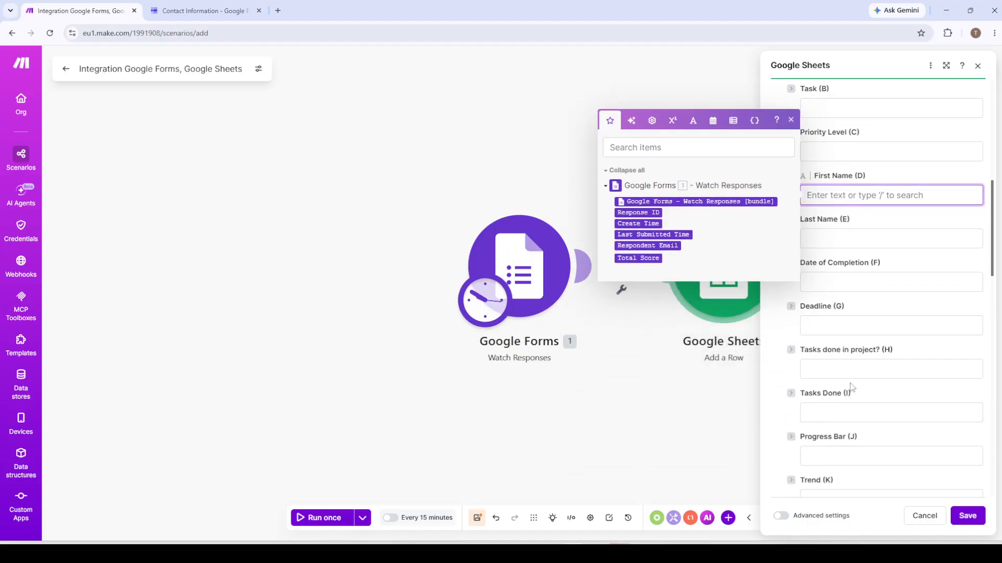
{"action": "scroll", "coordinate": [850, 383], "scroll_direction": "down", "scroll_amount": 1}
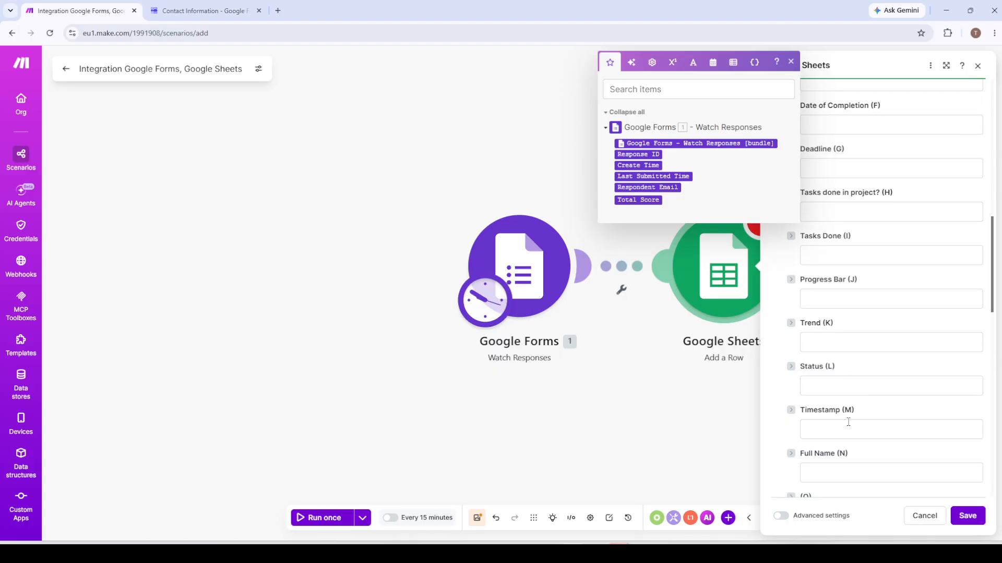
{"action": "scroll", "coordinate": [849, 419], "scroll_direction": "down", "scroll_amount": 2}
{"action": "scroll", "coordinate": [849, 419], "scroll_direction": "up", "scroll_amount": 5}
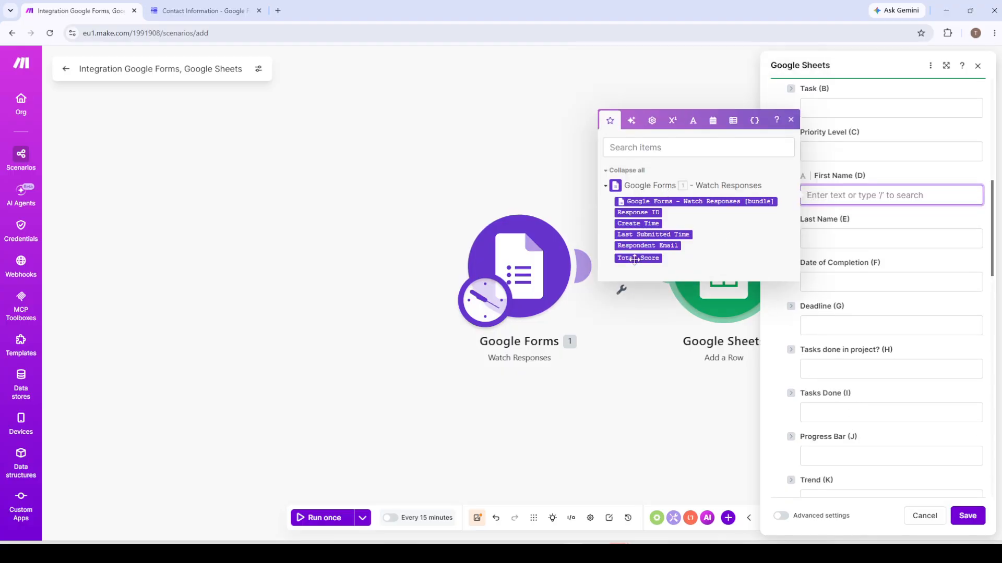
{"action": "scroll", "coordinate": [847, 271], "scroll_direction": "up", "scroll_amount": 3}
{"action": "left_click", "coordinate": [848, 265]}
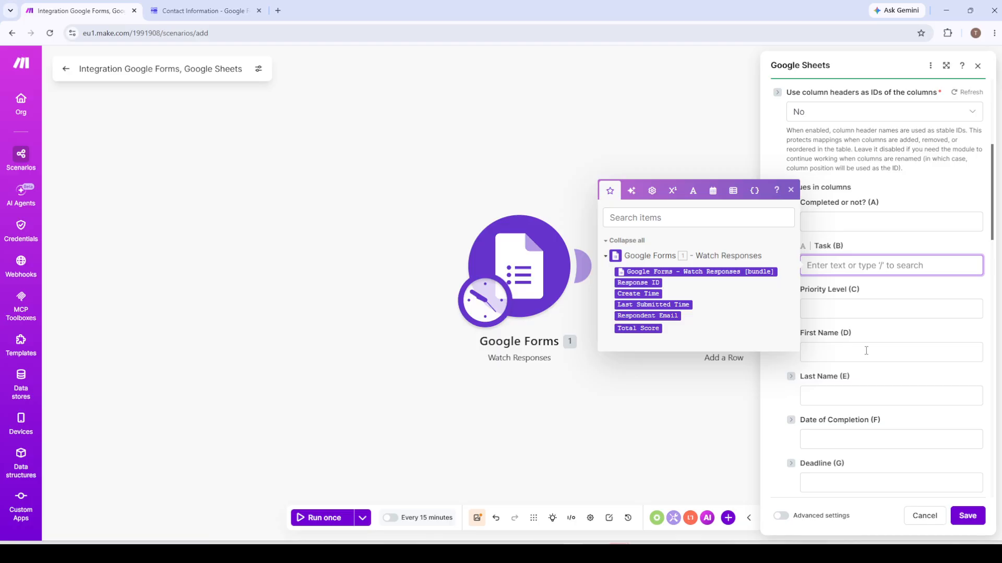
Map the Google Forms Create Time item to the Last Name column and Response ID to First Name.
{"action": "left_click", "coordinate": [856, 394]}
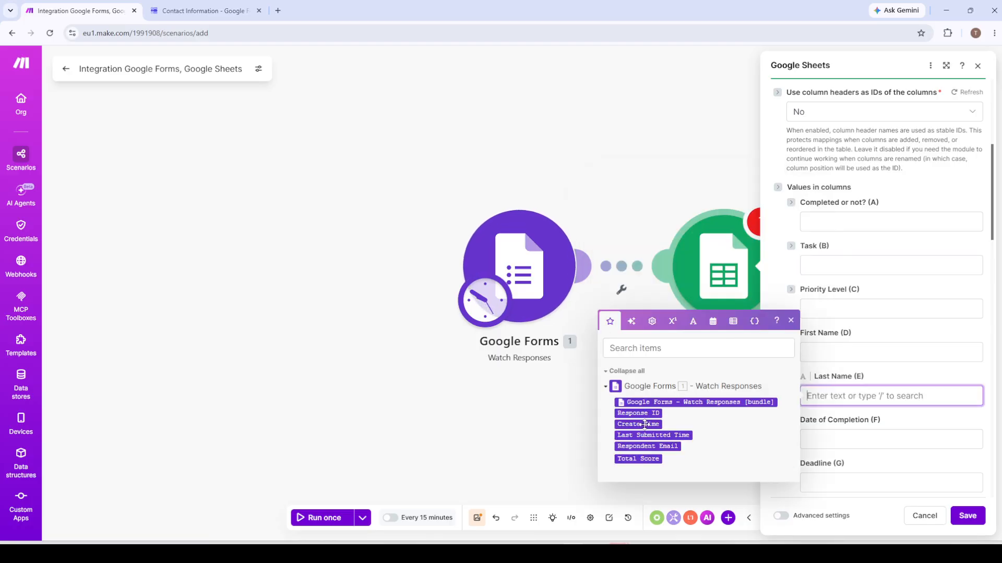
{"action": "left_click", "coordinate": [648, 423]}
{"action": "left_click", "coordinate": [838, 355]}
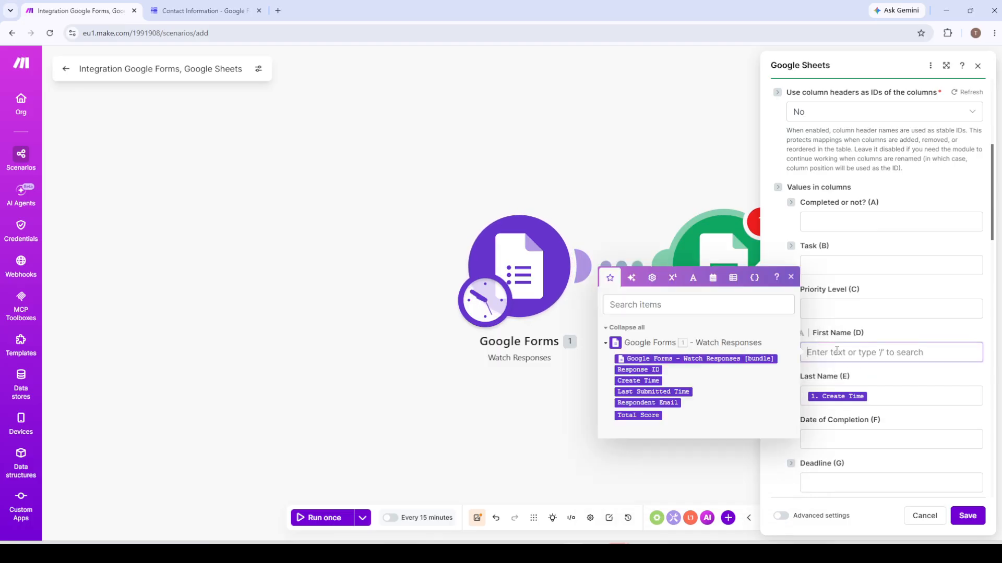
{"action": "left_click", "coordinate": [637, 371]}
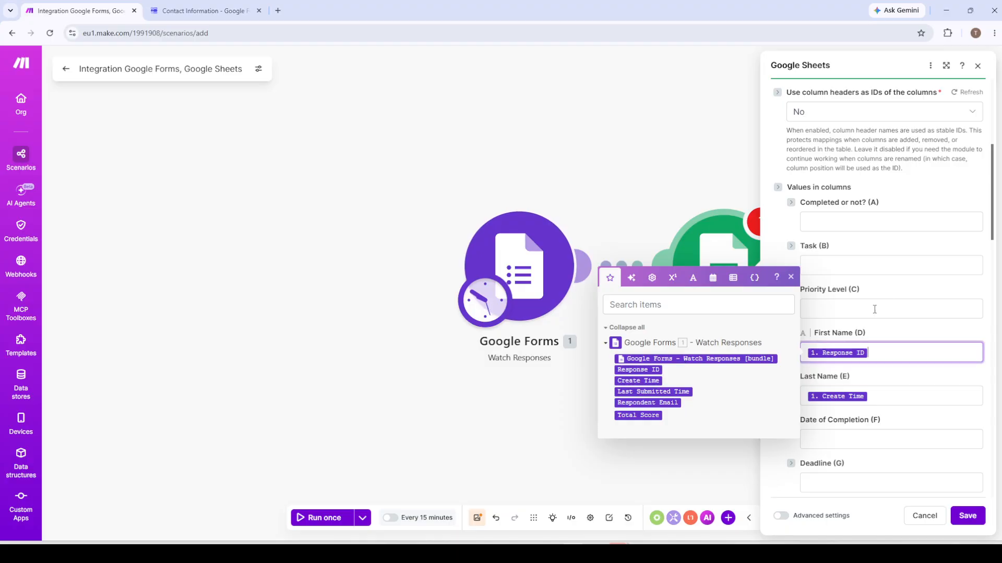
Map the whole Google Forms Watch Responses bundle to the Priority Level column and save the Add a Row module.
{"action": "left_click", "coordinate": [887, 308]}
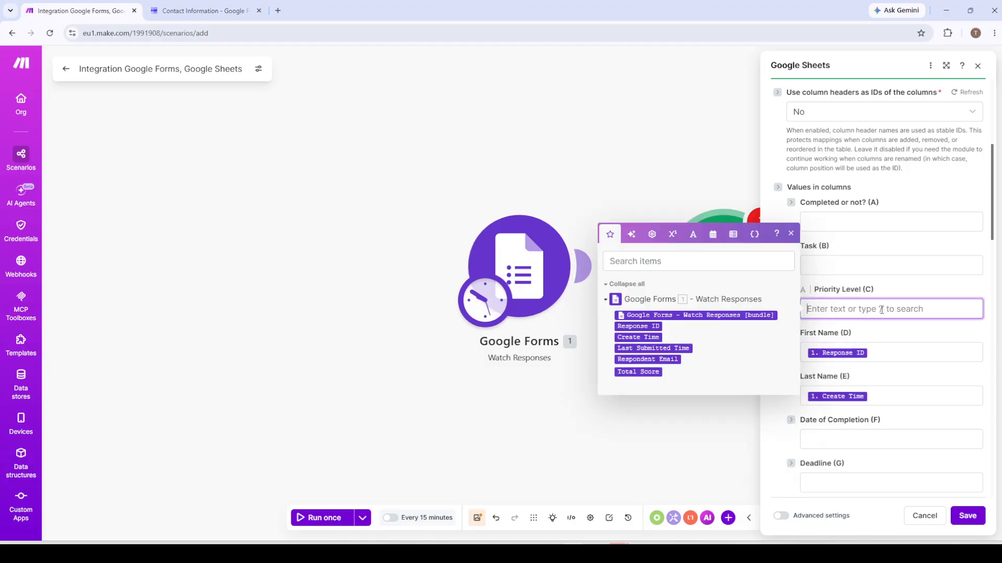
{"action": "left_click", "coordinate": [681, 315]}
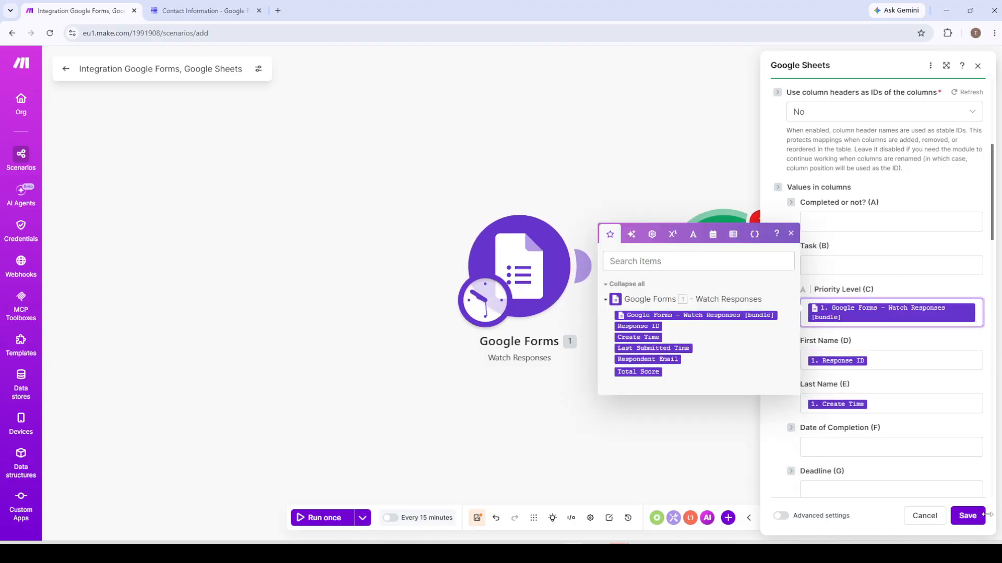
{"action": "left_click", "coordinate": [968, 515]}
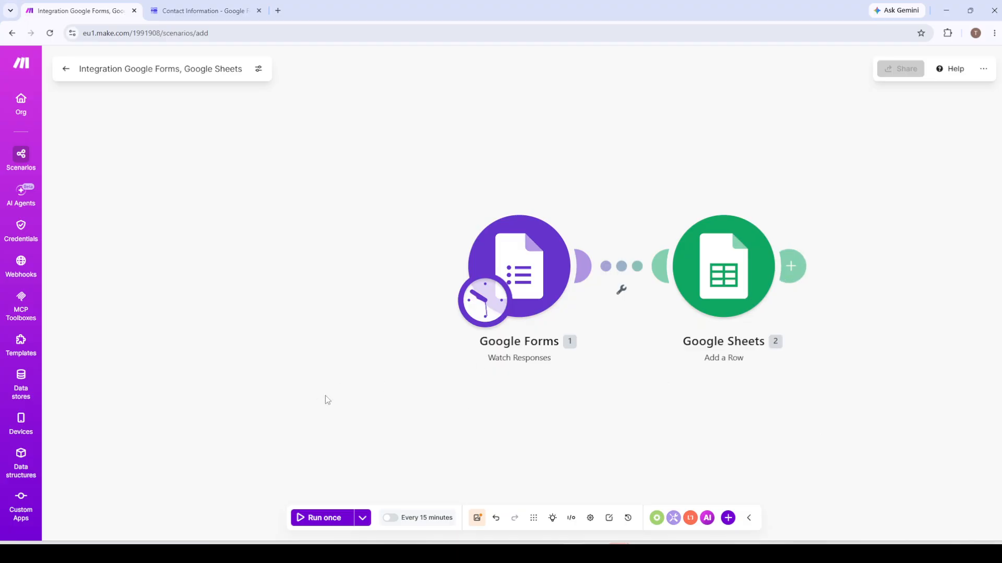